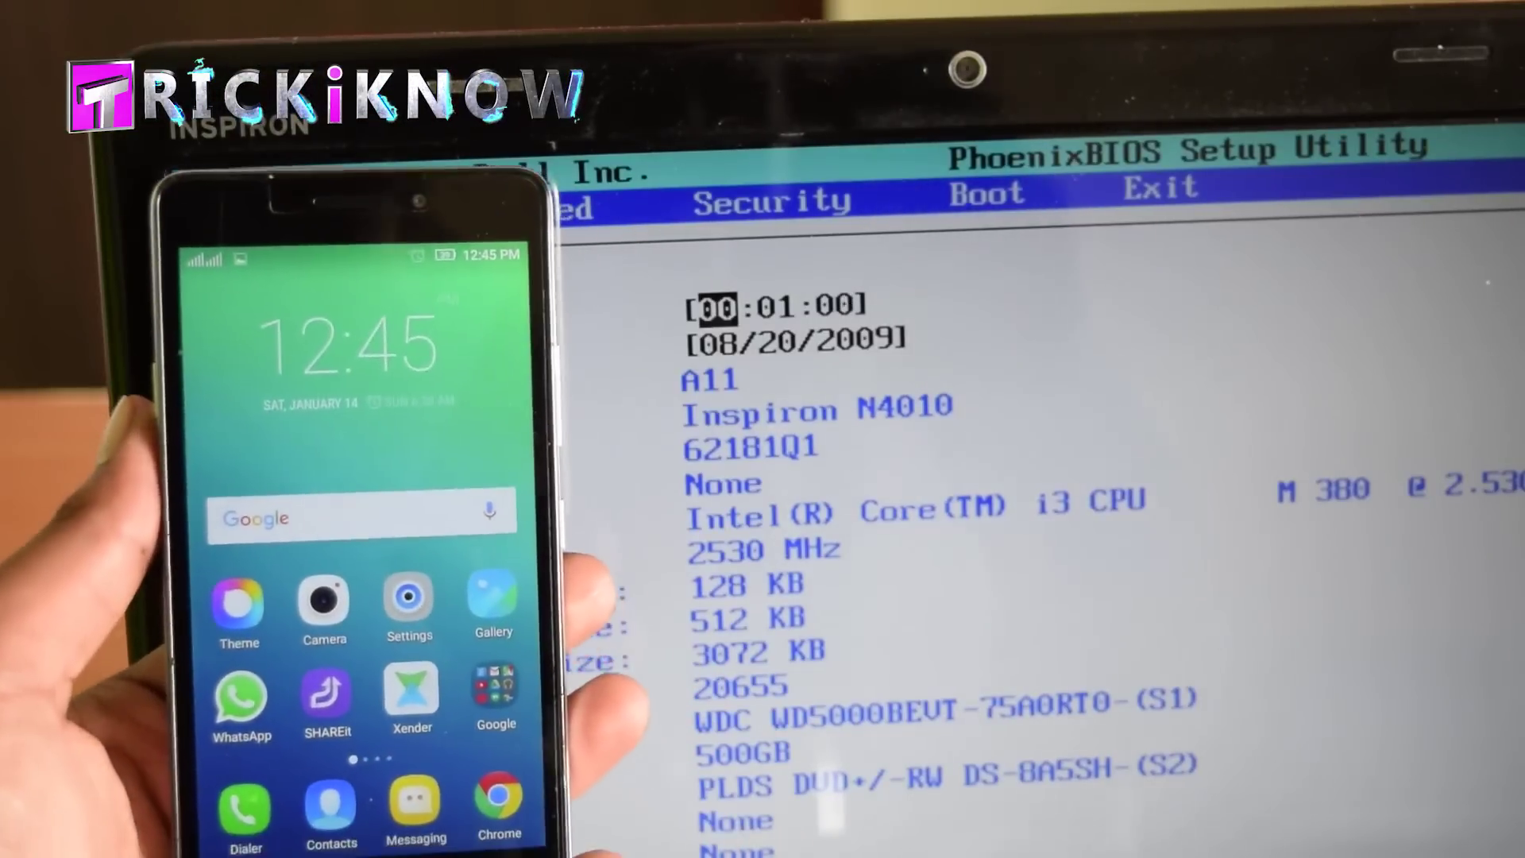
{"action": "type", "text": "12"}
{"action": "key", "text": "Tab"}
{"action": "type", "text": "45"}
{"action": "key", "text": "Down"}
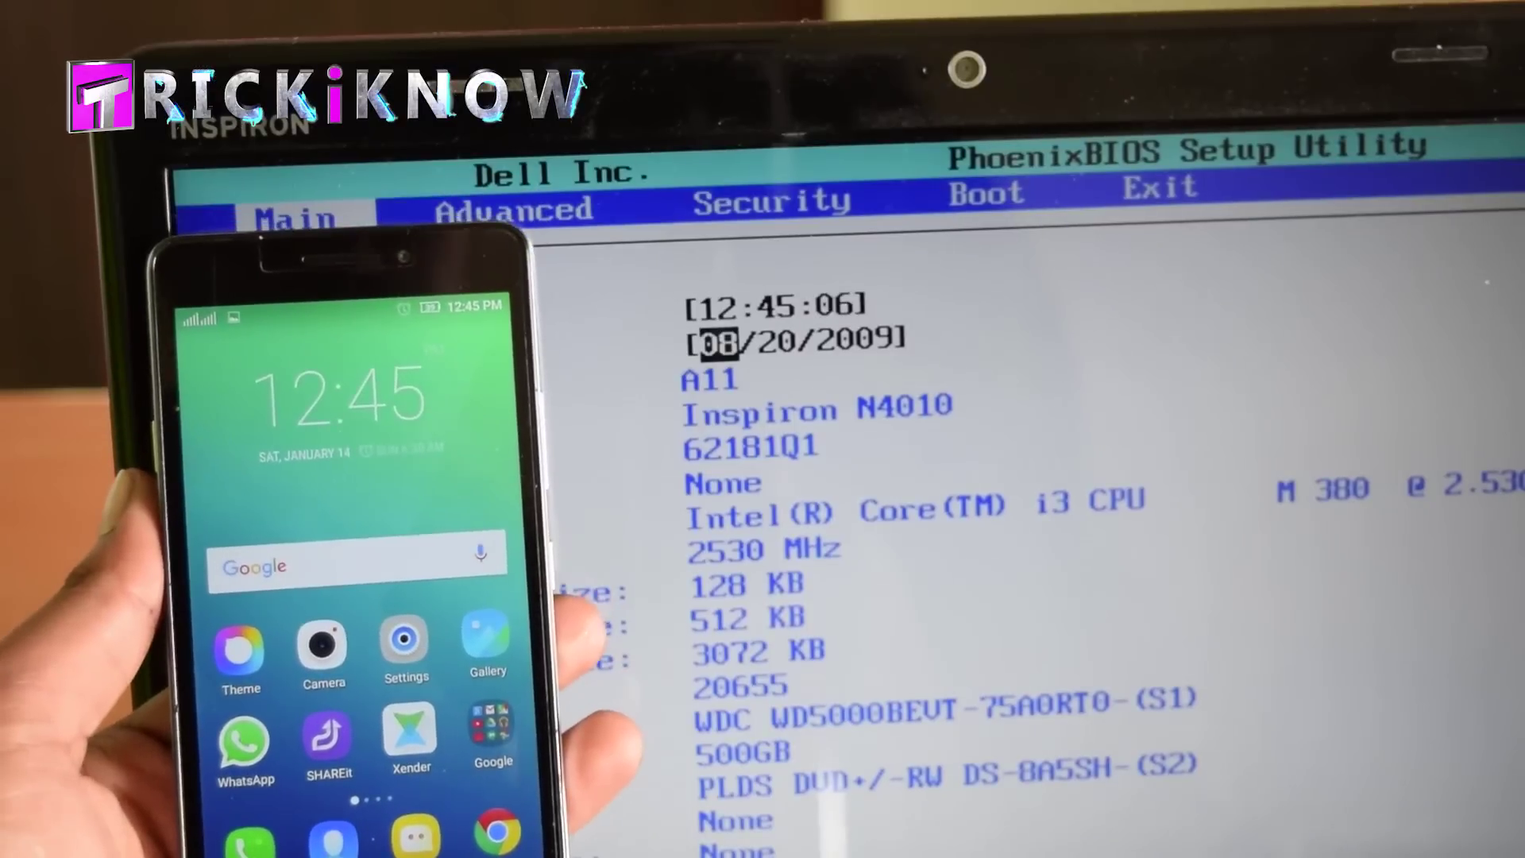
{"action": "type", "text": "01"}
{"action": "key", "text": "Tab"}
{"action": "type", "text": "01"}
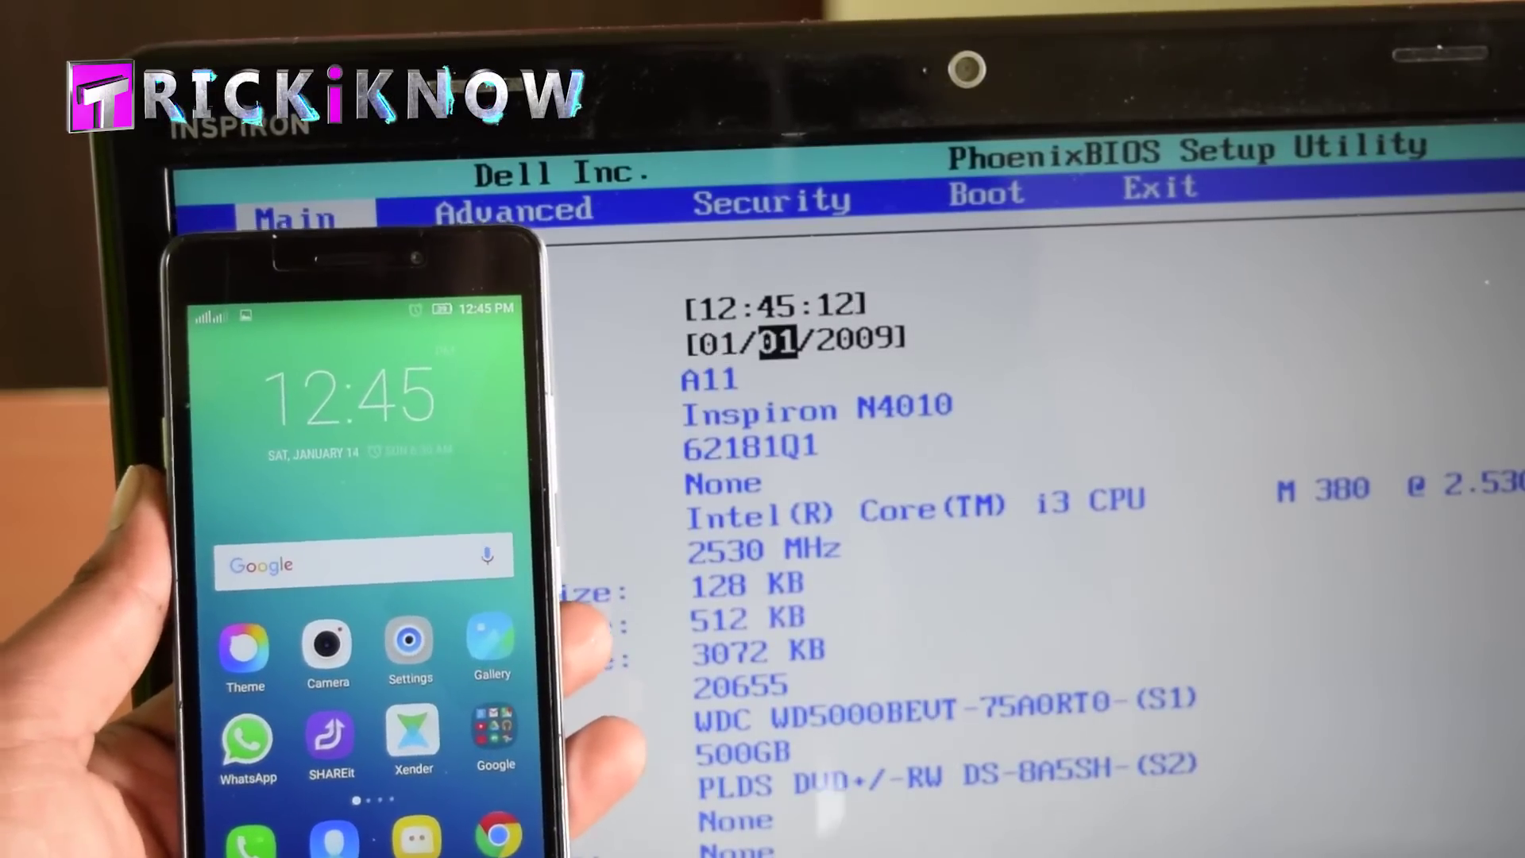
{"action": "key", "text": "Tab"}
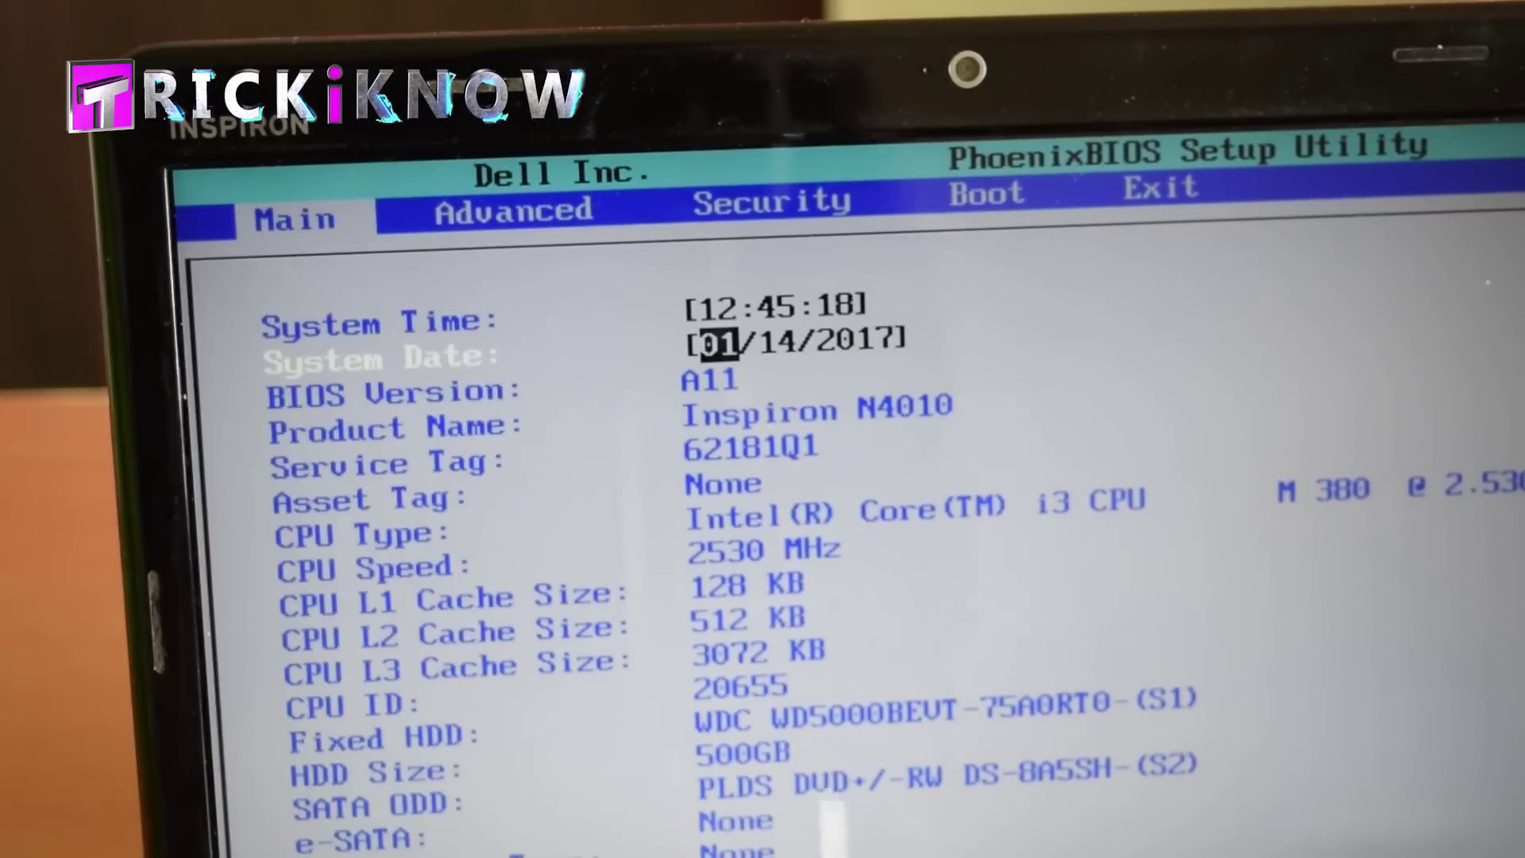
{"action": "key", "text": "F10"}
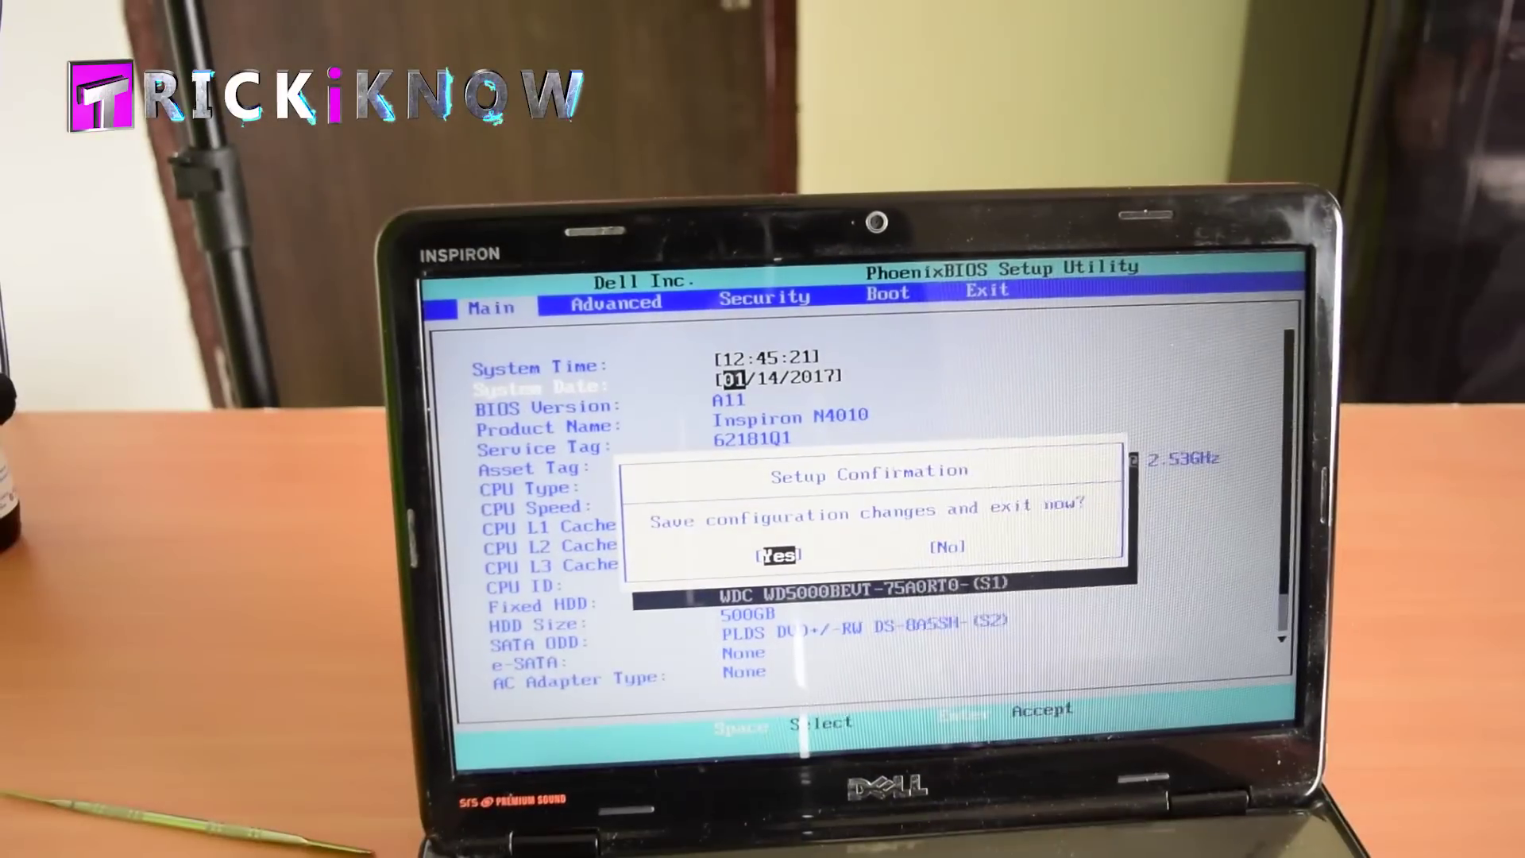